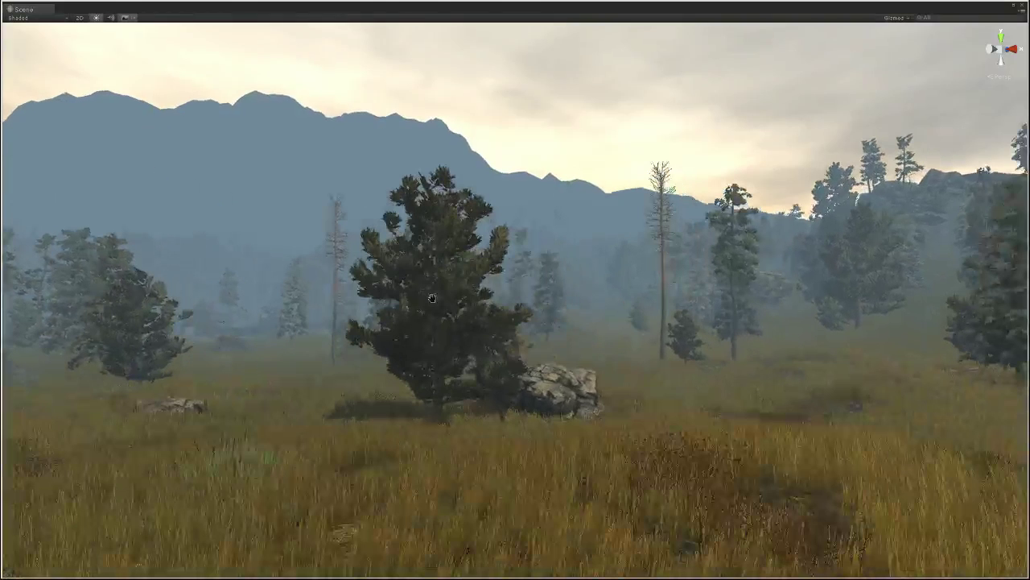
# - Frame the selected tree in the Scene view, examine its LOD levels up close, and clear the selection
pyautogui.moveTo(432, 297); pyautogui.dragTo(491, 352, button='right')
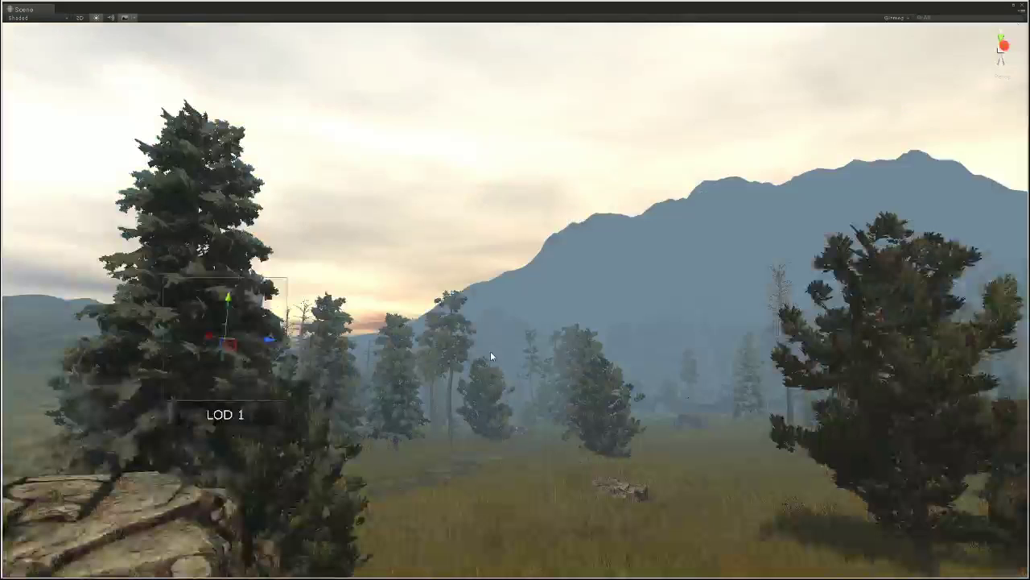
pyautogui.press('f')
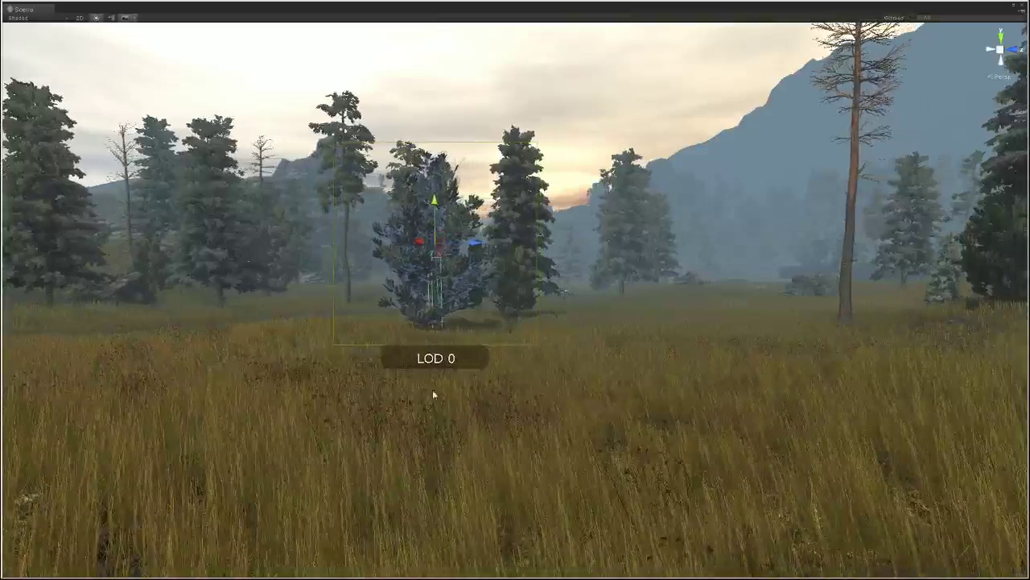
pyautogui.scroll(3, 483, 413)
pyautogui.moveTo(484, 413); pyautogui.dragTo(540, 416, button='right')
pyautogui.moveTo(540, 416); pyautogui.dragTo(546, 400, button='middle')
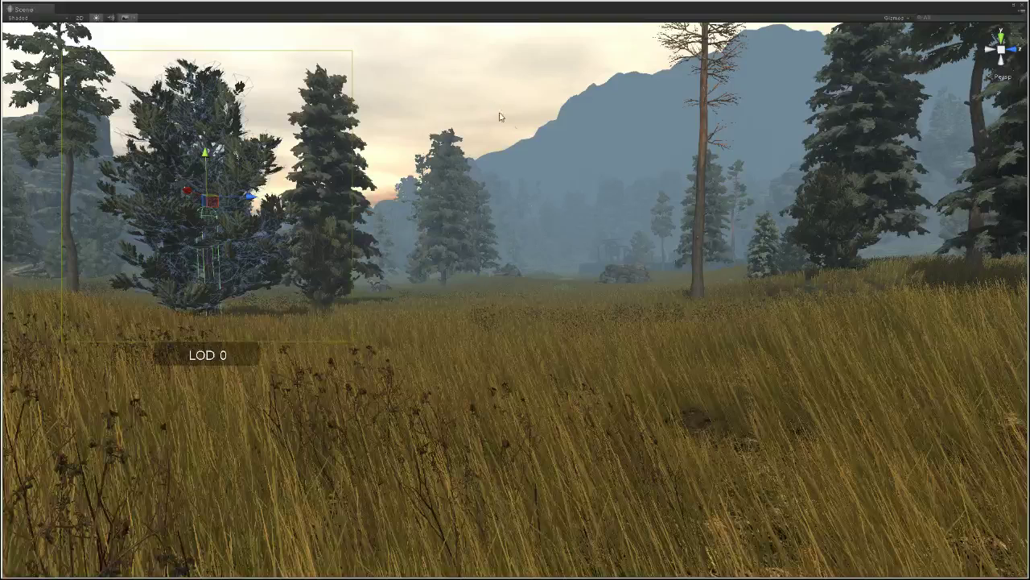
pyautogui.click(485, 94)
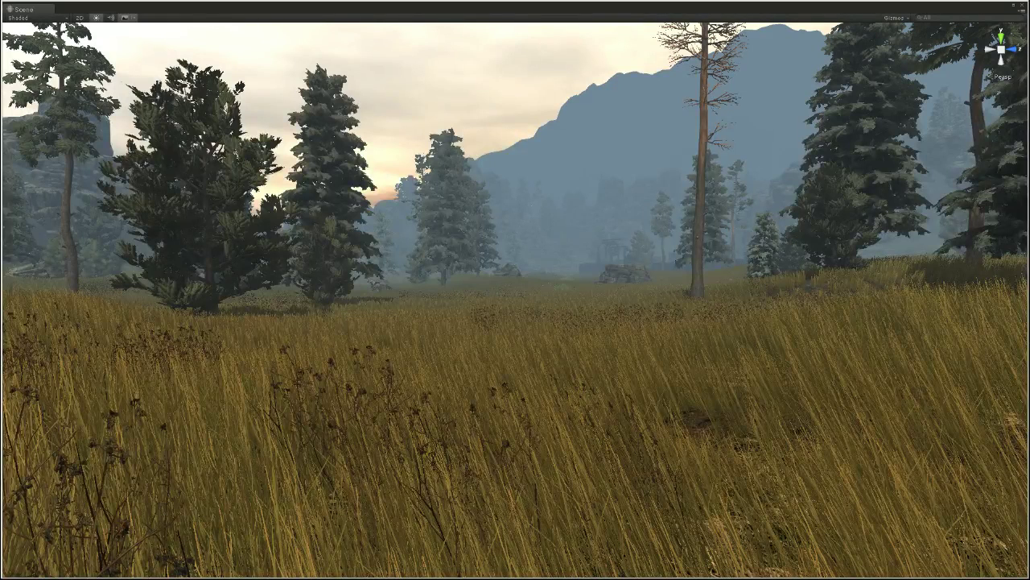
# - Look around the forest terrain in the Scene view, examining the grass, tree shadows, fog and ground textures along the dirt path
pyautogui.moveTo(664, 264); pyautogui.dragTo(641, 264, button='right')
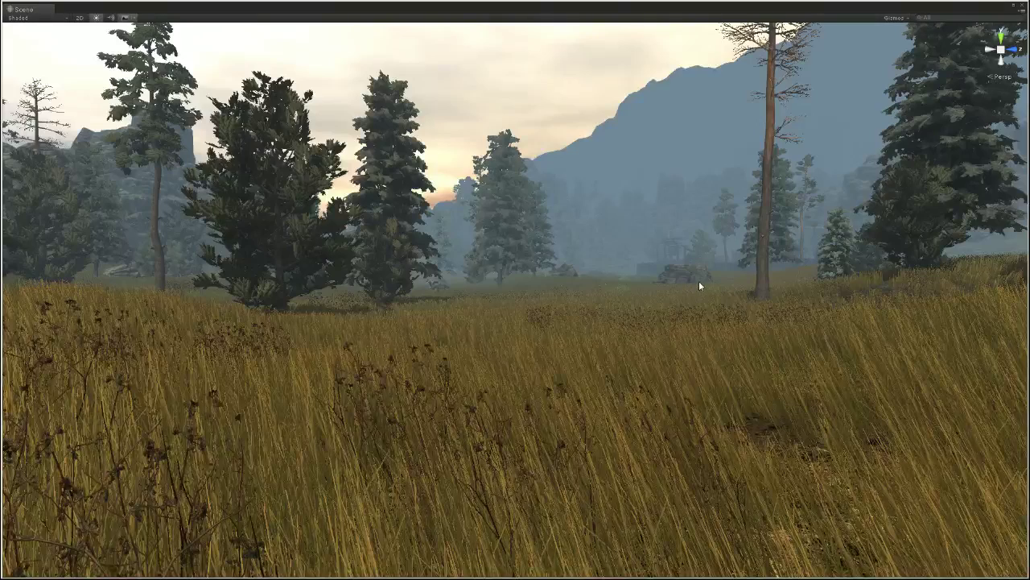
pyautogui.press('w')
pyautogui.moveTo(715, 277); pyautogui.dragTo(537, 378, button='right')
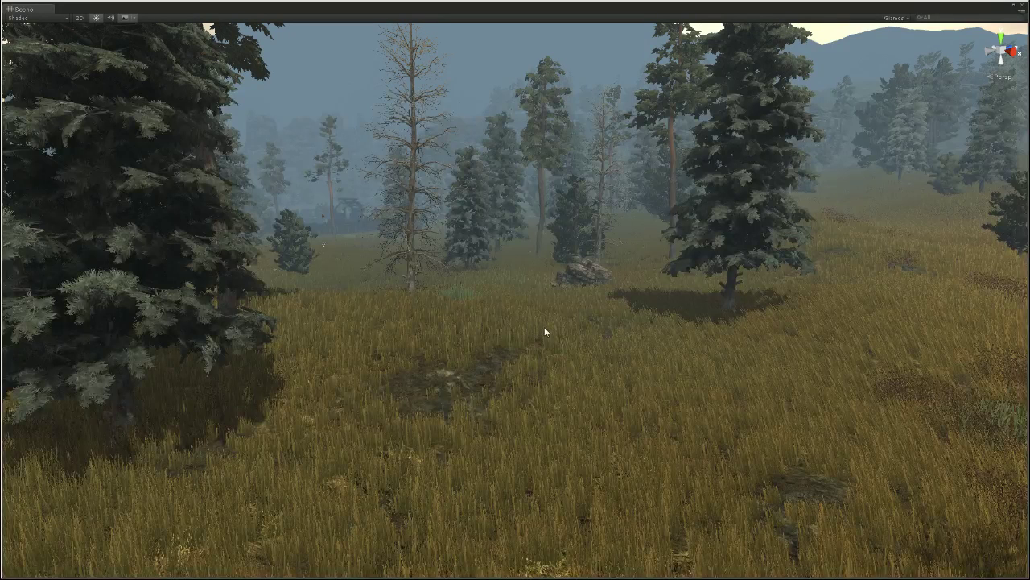
pyautogui.moveTo(545, 331); pyautogui.dragTo(693, 338, button='right')
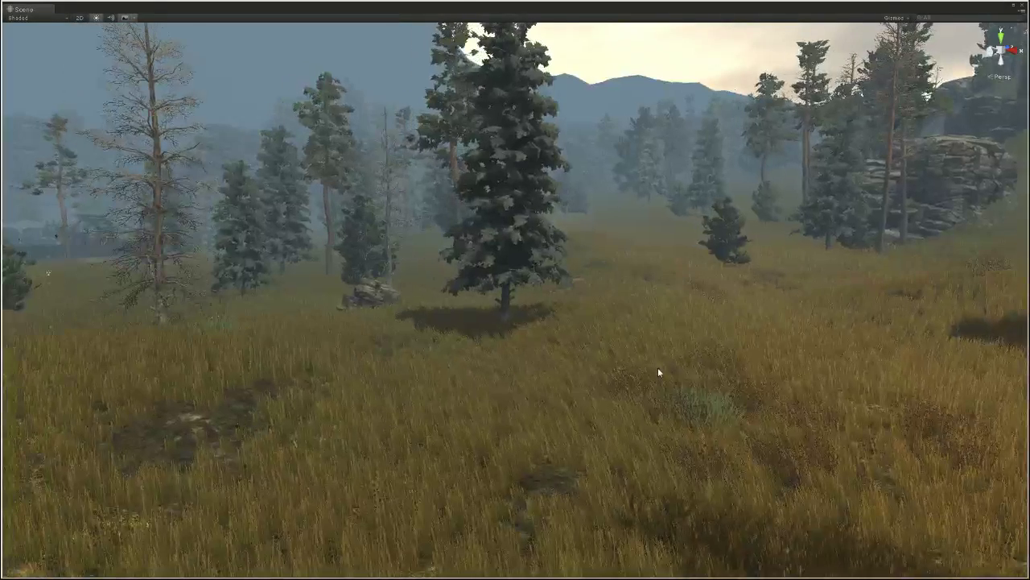
pyautogui.scroll(3, 658, 367)
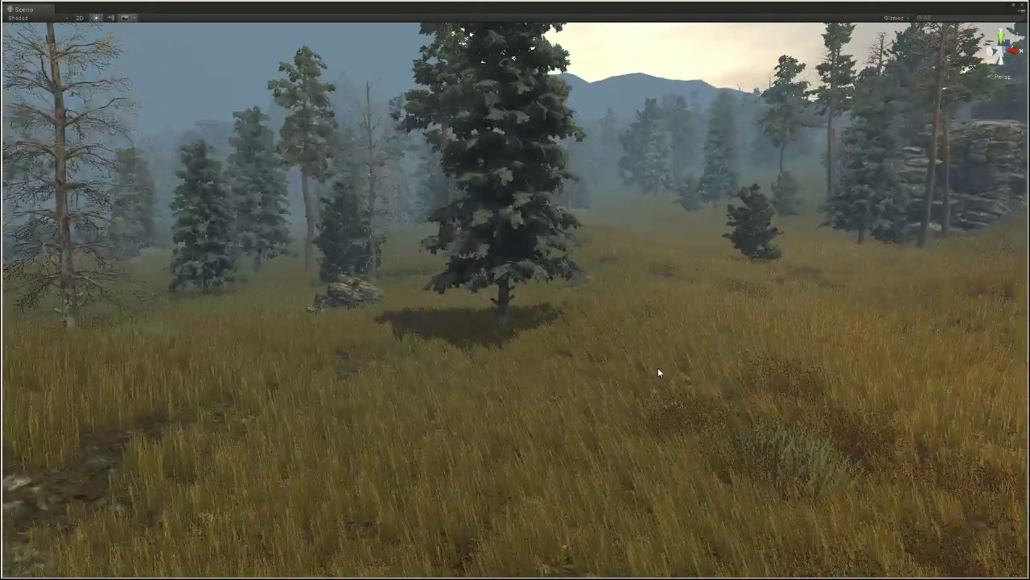
pyautogui.moveTo(660, 368); pyautogui.dragTo(614, 245, button='right')
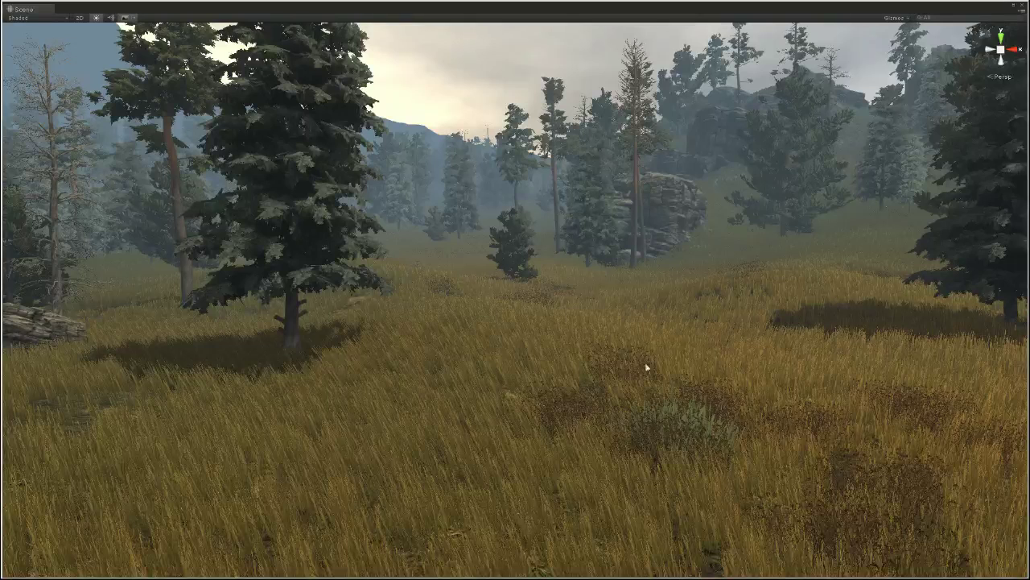
pyautogui.moveTo(676, 381); pyautogui.dragTo(689, 357)
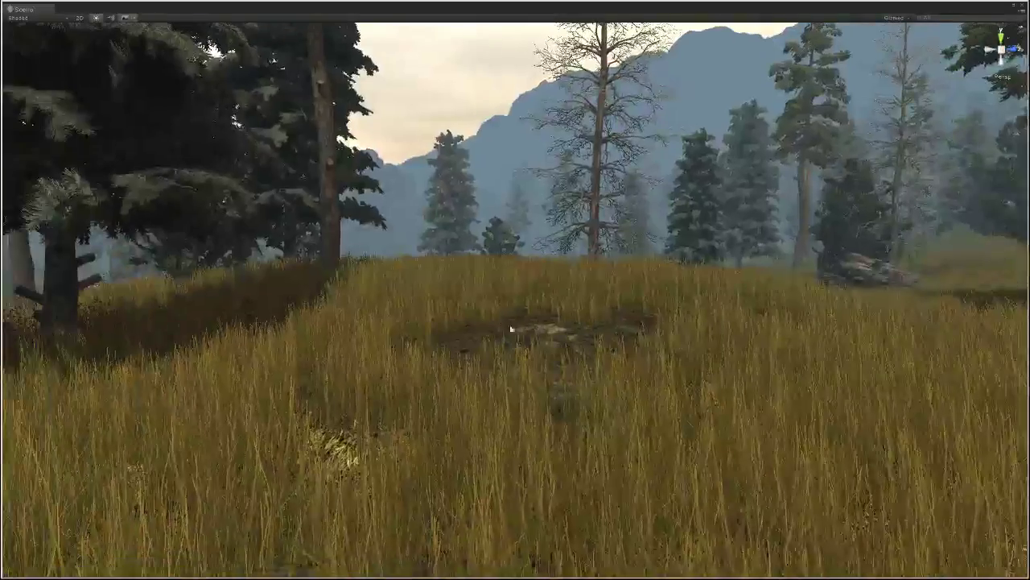
pyautogui.moveTo(511, 329); pyautogui.dragTo(426, 346, button='right')
pyautogui.moveTo(535, 374); pyautogui.dragTo(665, 329, button='right')
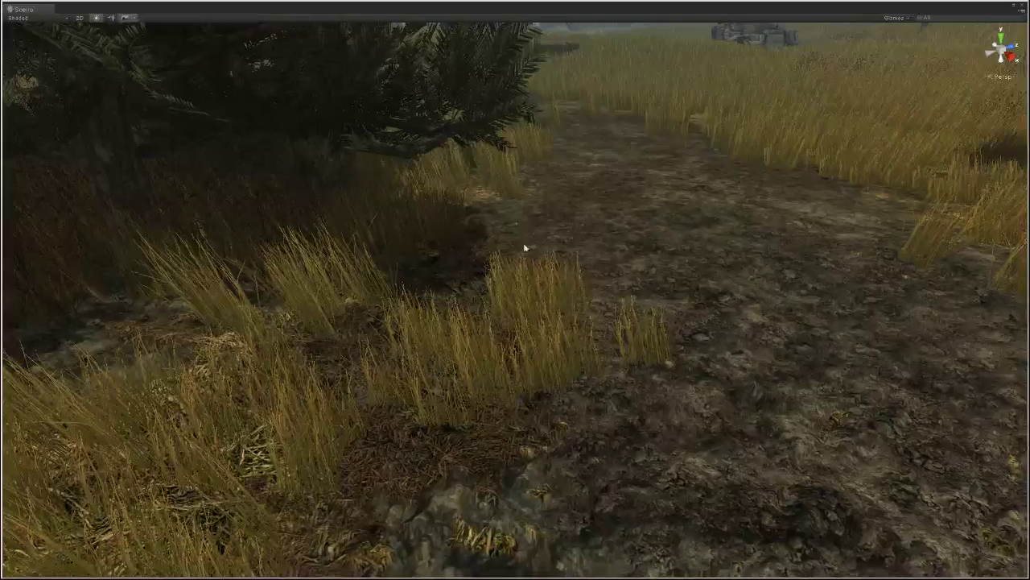
pyautogui.moveTo(523, 244); pyautogui.dragTo(455, 314, button='right')
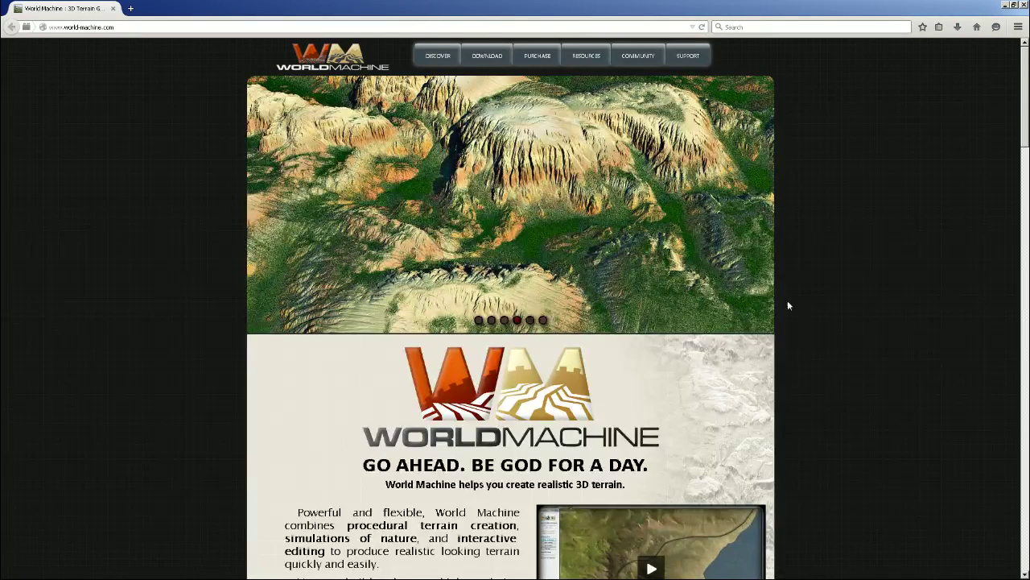
# - Switch to the web browser and look through the World Machine home page, including its features, trial offer and newsfeed
pyautogui.scroll(-4, 787, 303)
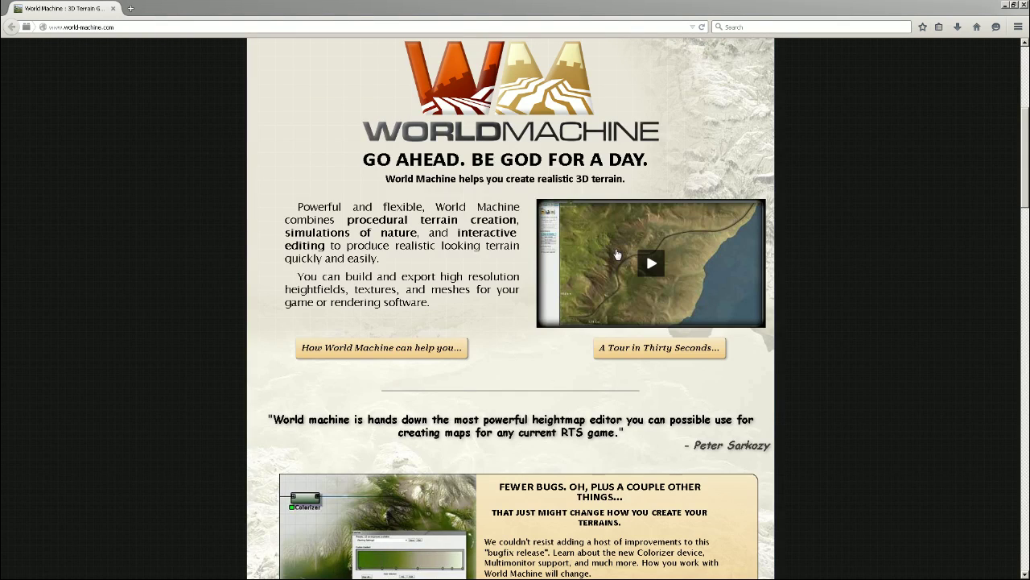
pyautogui.scroll(-3, 617, 255)
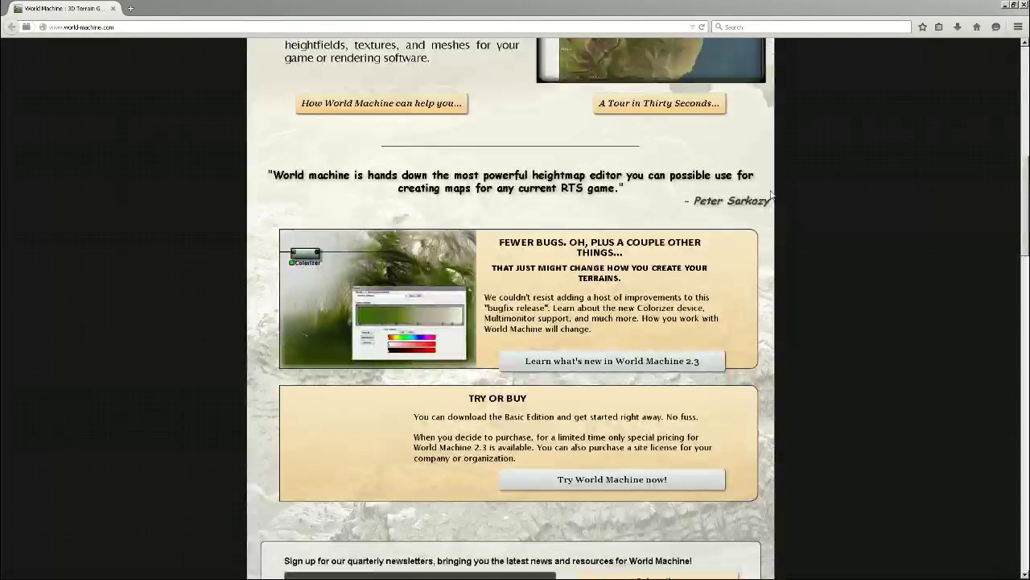
pyautogui.scroll(-1, 767, 199)
pyautogui.scroll(-1, 767, 199)
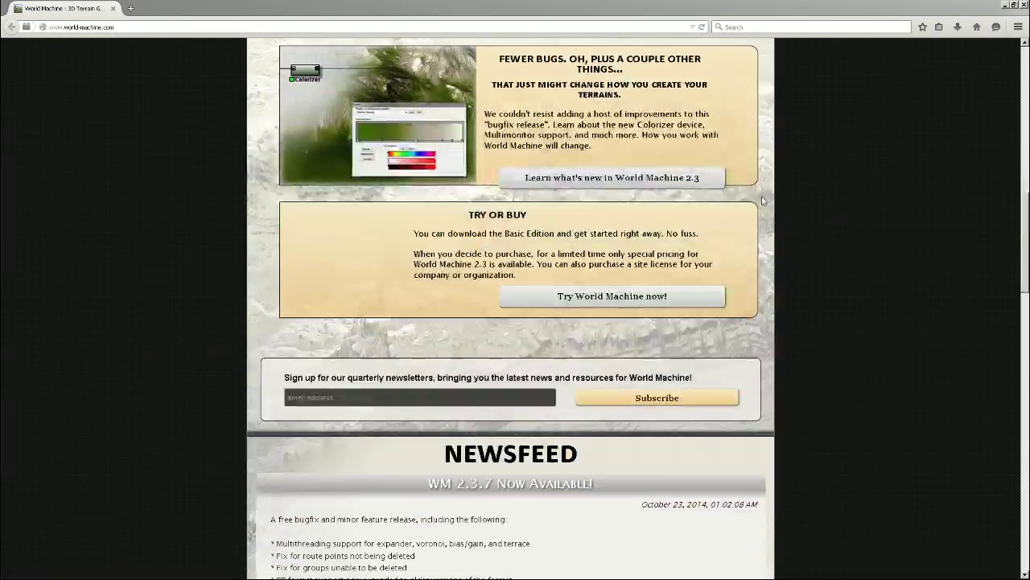
pyautogui.scroll(-4, 763, 201)
pyautogui.scroll(8, 757, 208)
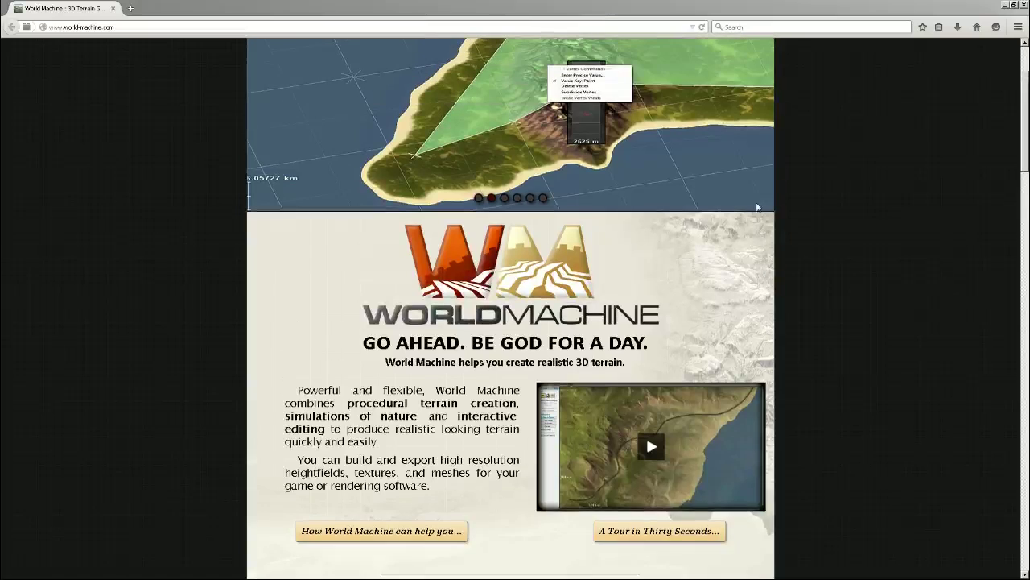
pyautogui.scroll(1, 757, 208)
pyautogui.scroll(1, 757, 207)
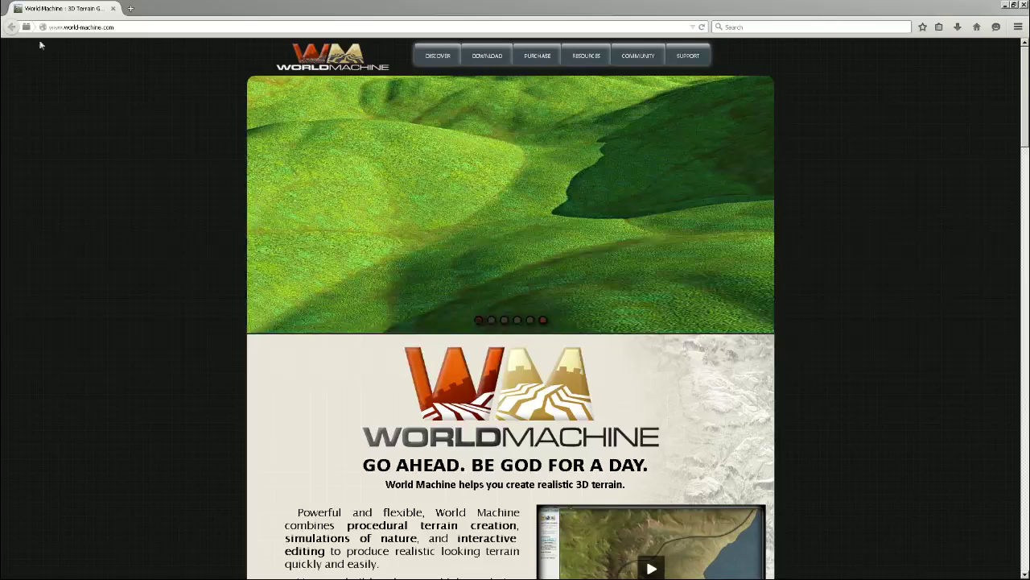
pyautogui.moveTo(116, 28); pyautogui.dragTo(49, 27)
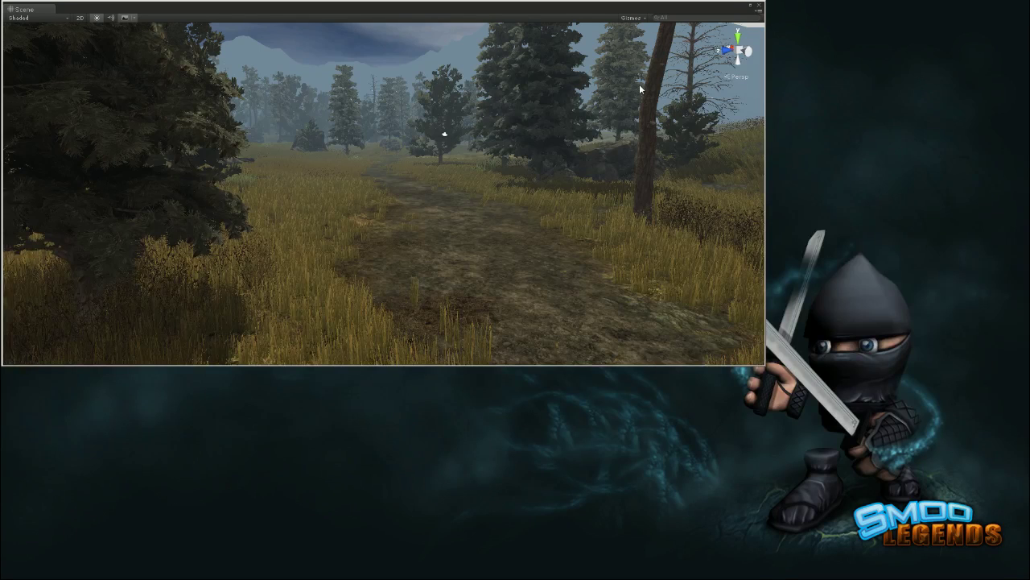
# - Maximize Unity's Scene view, open the Inspector for the terrain, and review its Terrain Settings and painted grass details
pyautogui.click(750, 7)
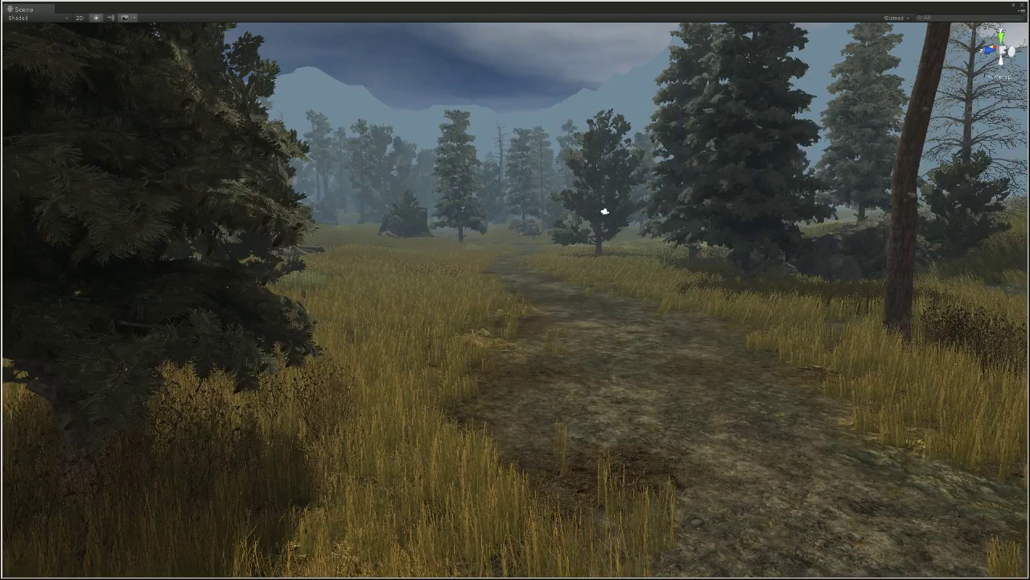
pyautogui.hotkey('ctrl', '3')
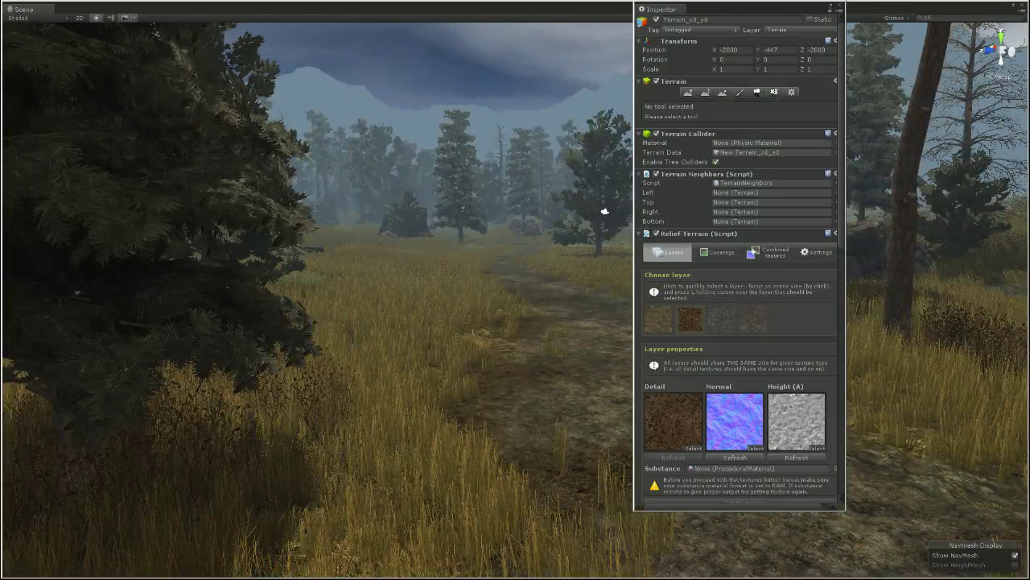
pyautogui.click(792, 92)
pyautogui.scroll(-1, 727, 291)
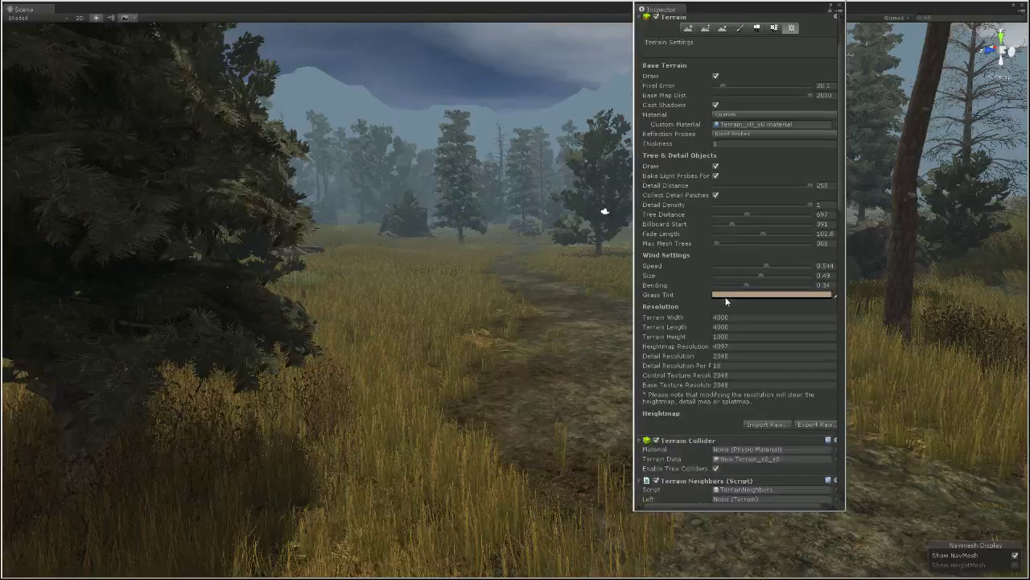
pyautogui.scroll(-3, 726, 301)
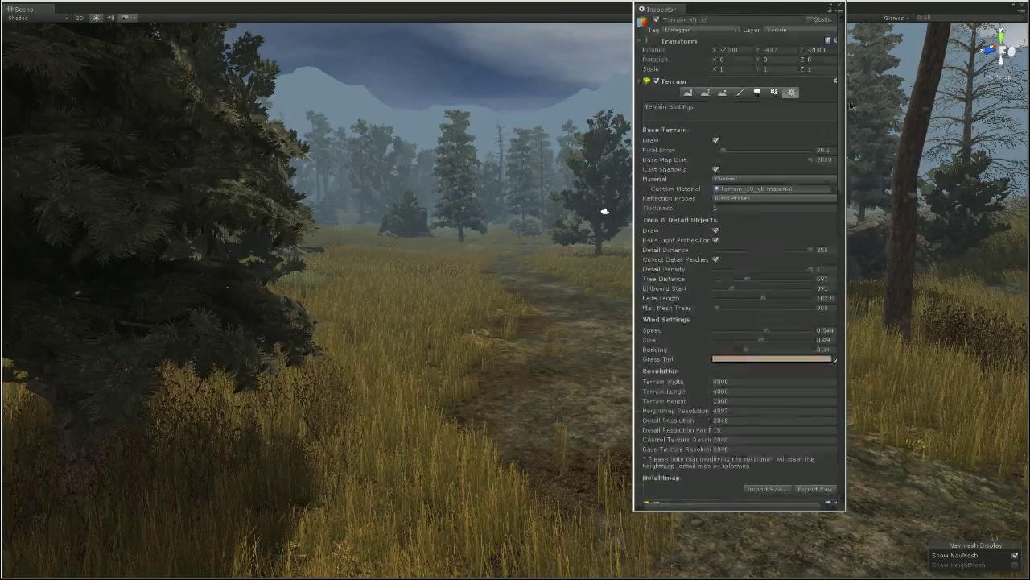
pyautogui.click(774, 92)
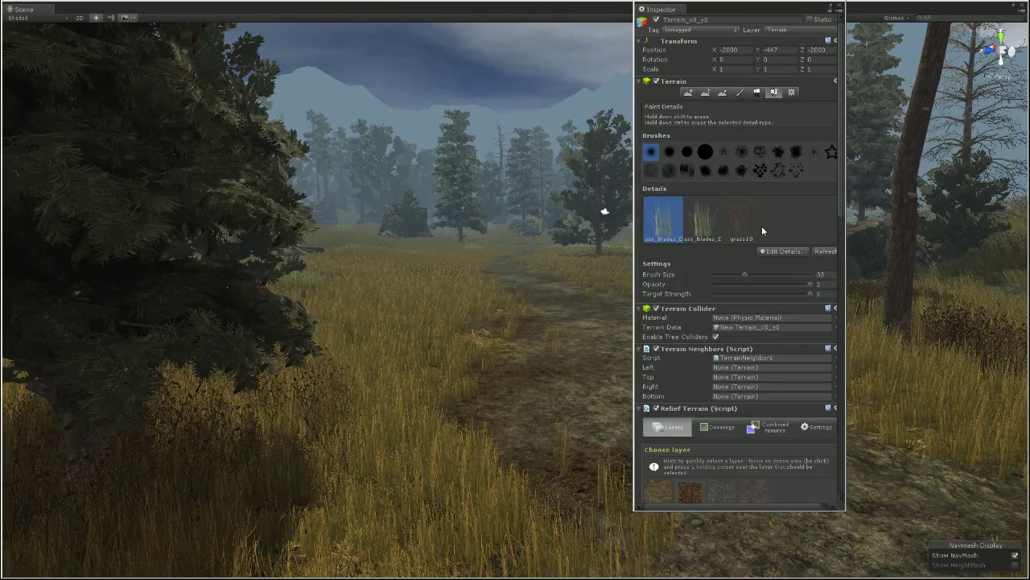
pyautogui.click(792, 92)
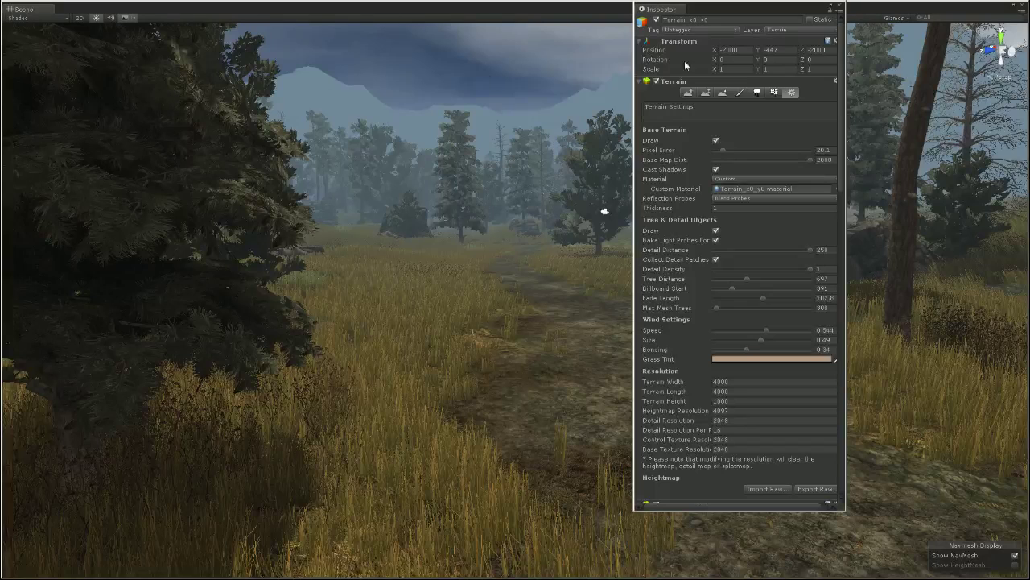
# - Move the floating Inspector and the Scene window off this monitor
pyautogui.moveTo(786, 9); pyautogui.dragTo(529, 59)
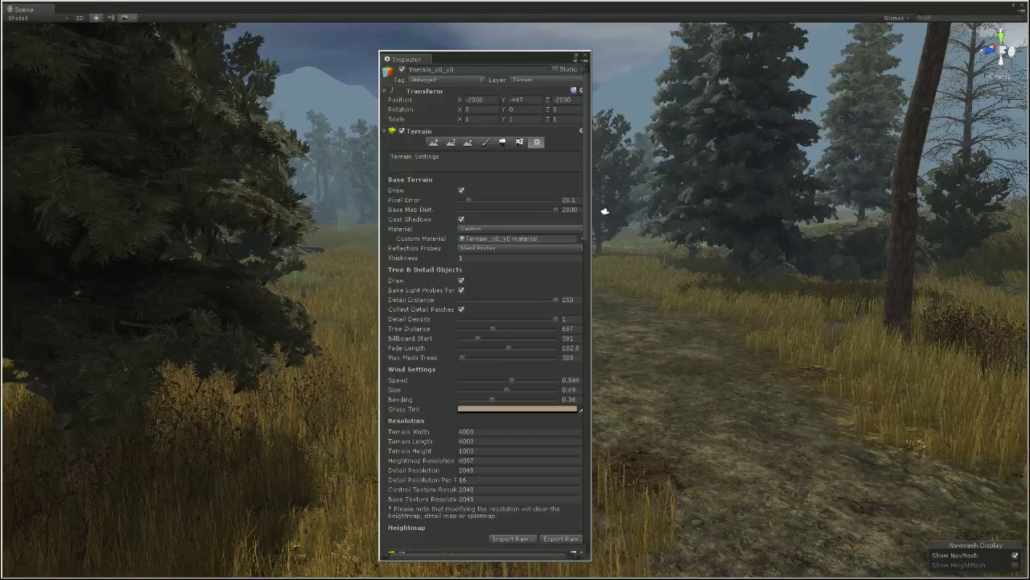
pyautogui.click(898, 18)
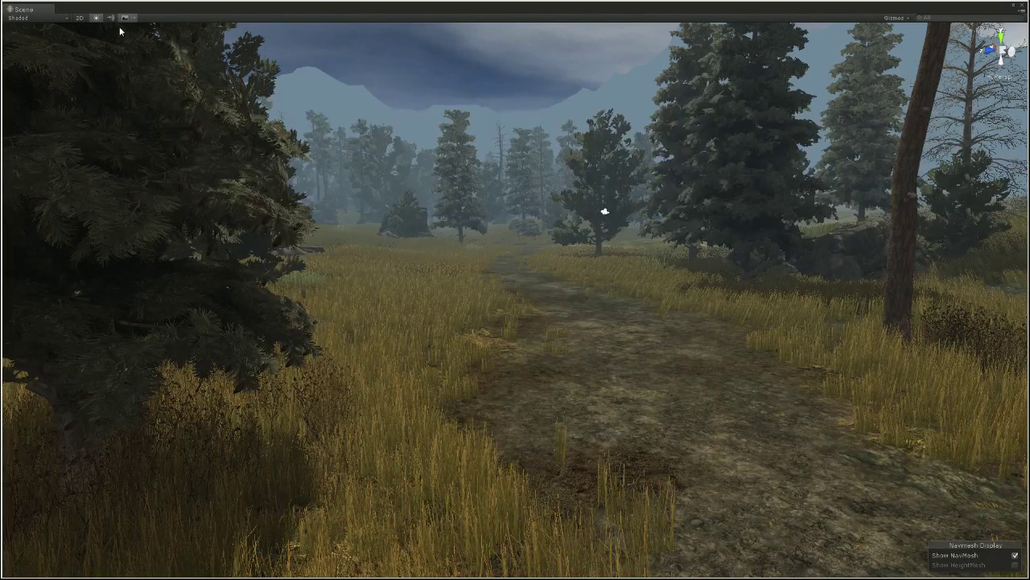
pyautogui.moveTo(28, 10); pyautogui.dragTo(2, 10)
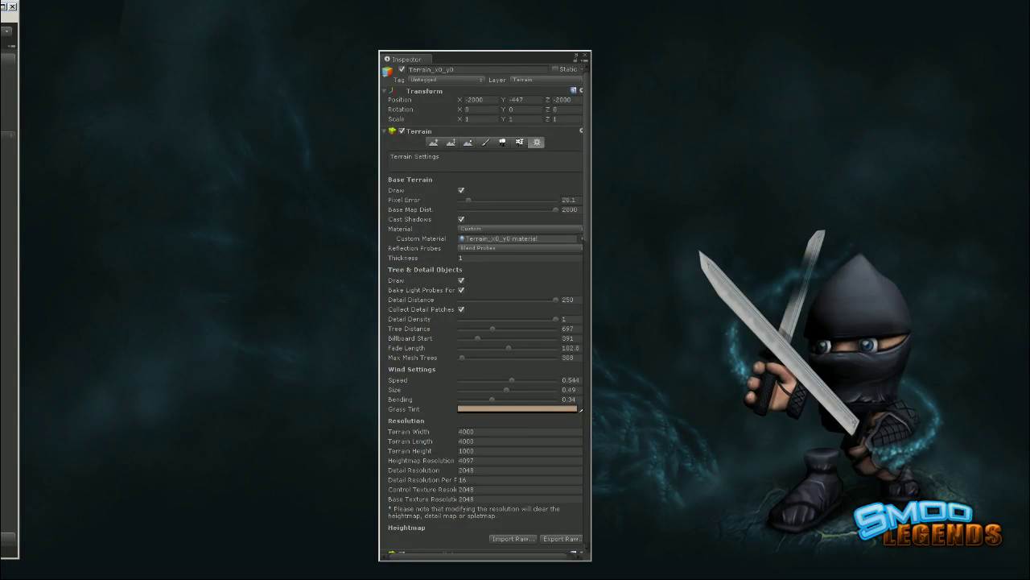
pyautogui.moveTo(2, 376); pyautogui.dragTo(151, 379)
pyautogui.moveTo(405, 58); pyautogui.dragTo(1, 56)
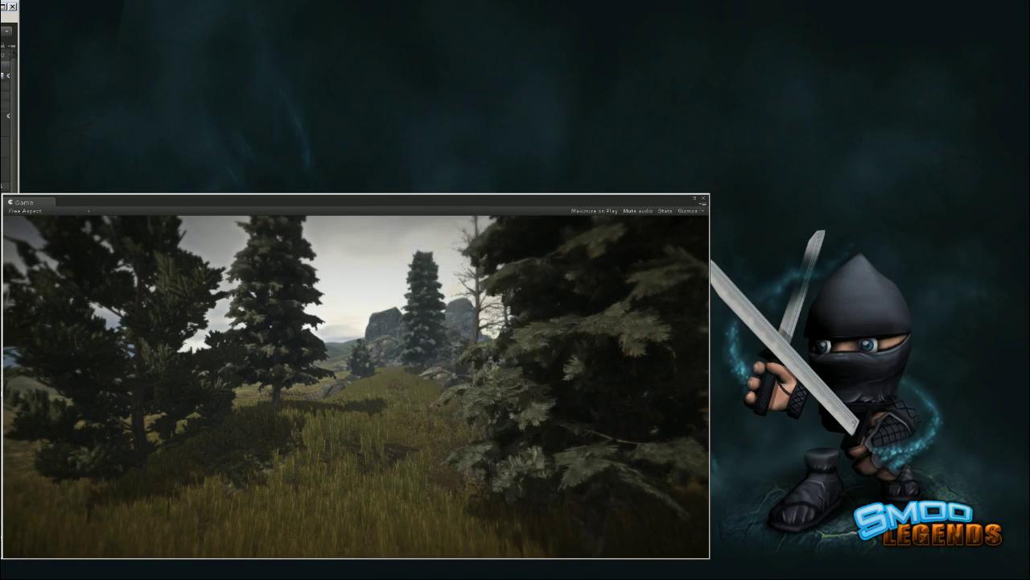
# - Maximize the Game view to examine its rendering statistics, and clear the open windows off the desktop
pyautogui.click(694, 198)
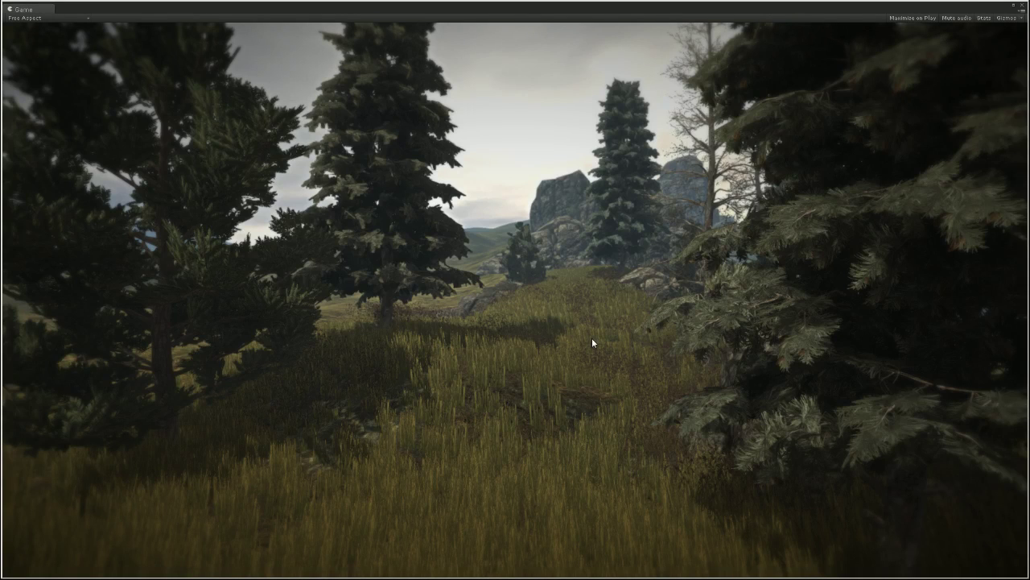
pyautogui.click(984, 18)
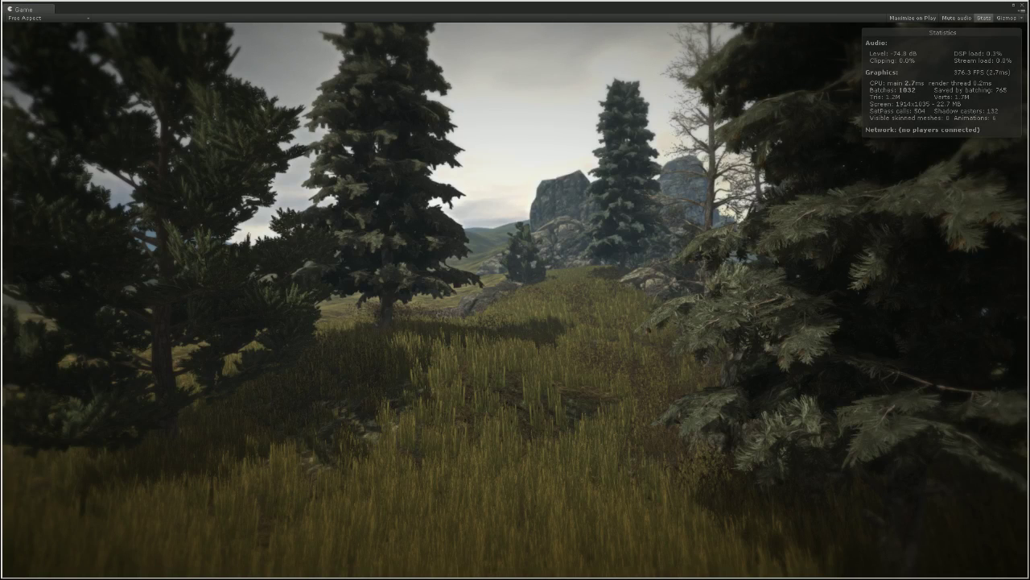
pyautogui.moveTo(361, 2); pyautogui.dragTo(554, 285)
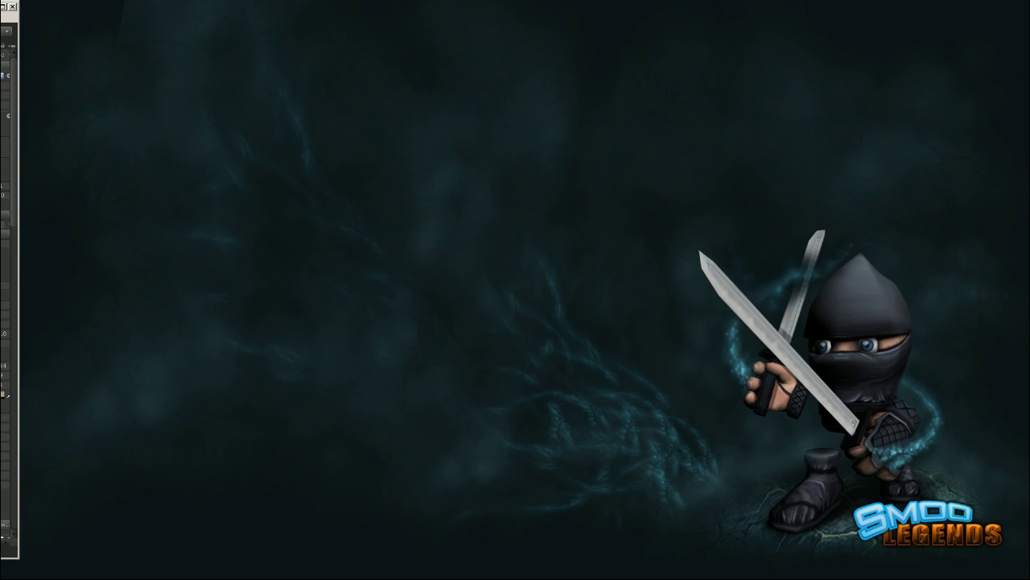
pyautogui.click(12, 6)
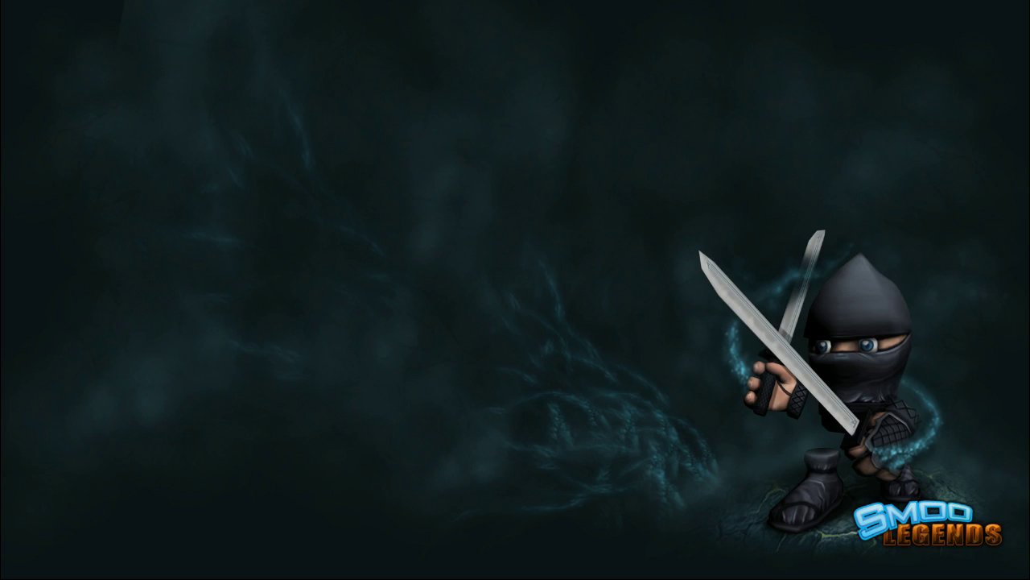